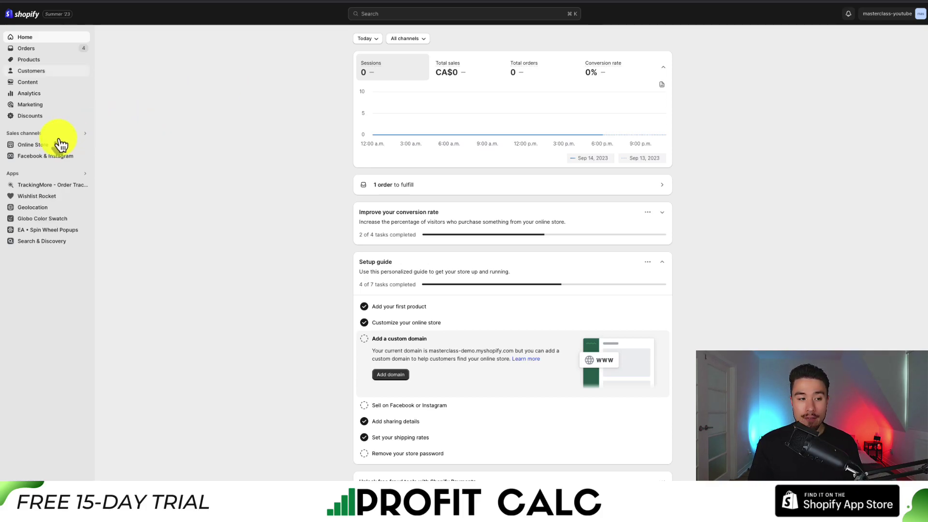
Step: Open Online Store and start customizing the current Dawn Theme - July 16th Copy
left_click(34, 145)
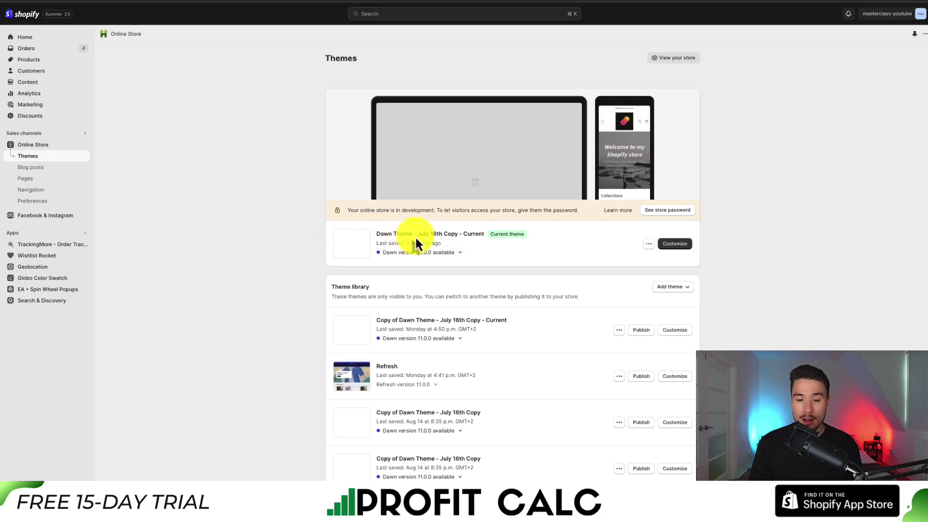
left_click(675, 245)
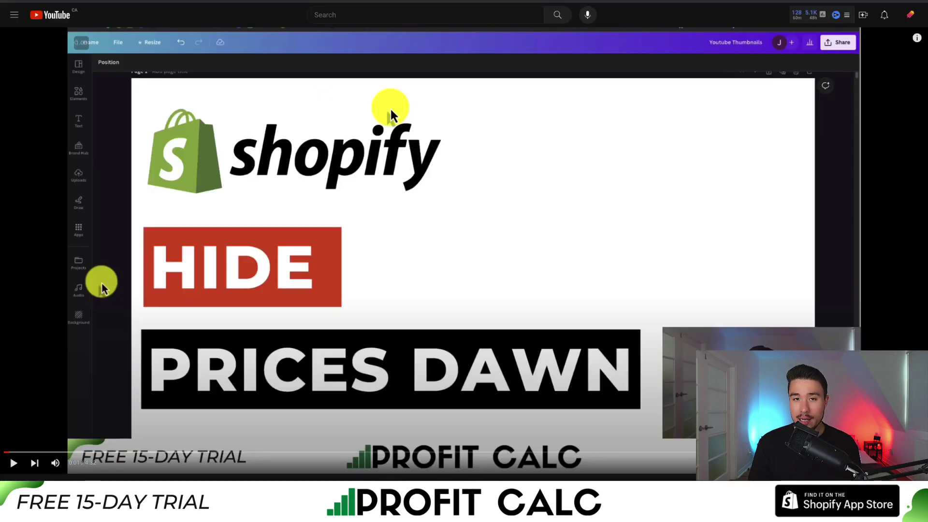
Step: Scroll below the 'How to Hide Price on Shopify Dawn Collection Page' video and open its Share options
scroll(390, 109, "down", 1)
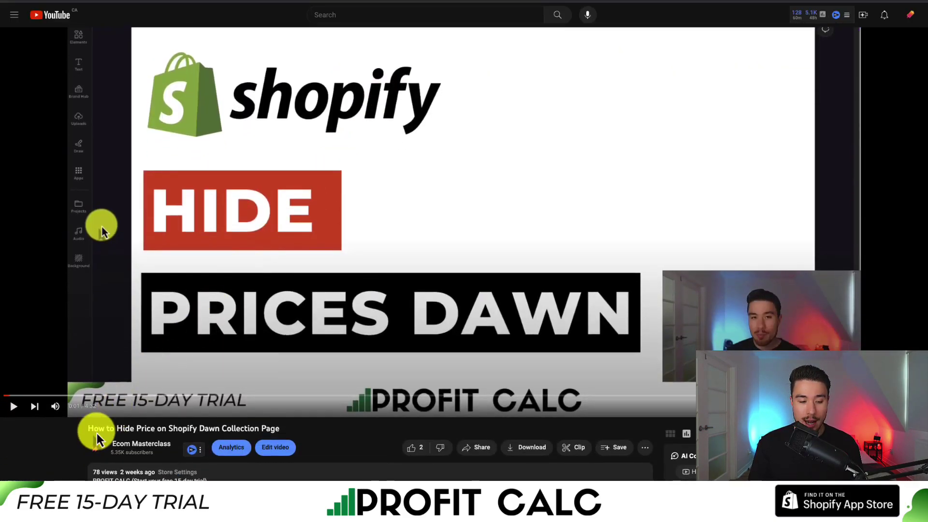
left_click_drag(97, 430, 233, 429)
scroll(234, 429, "down", 3)
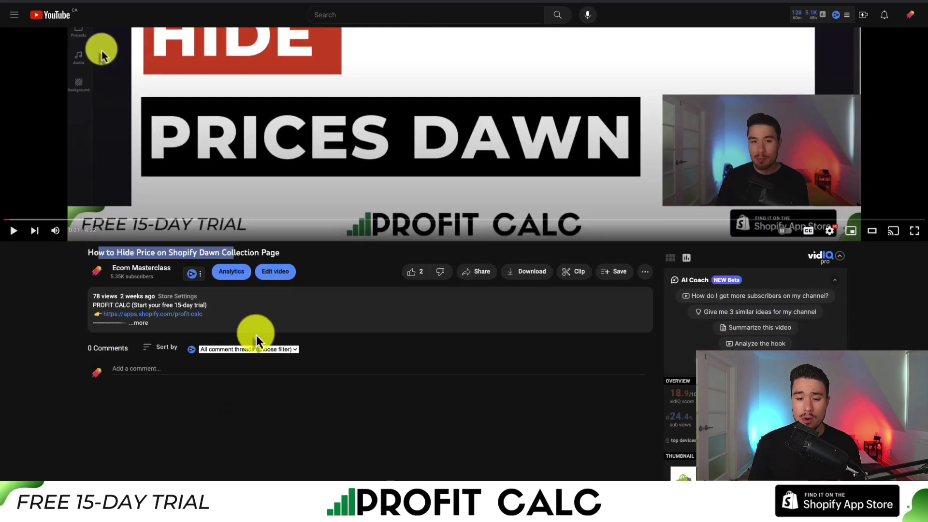
scroll(256, 338, "down", 1)
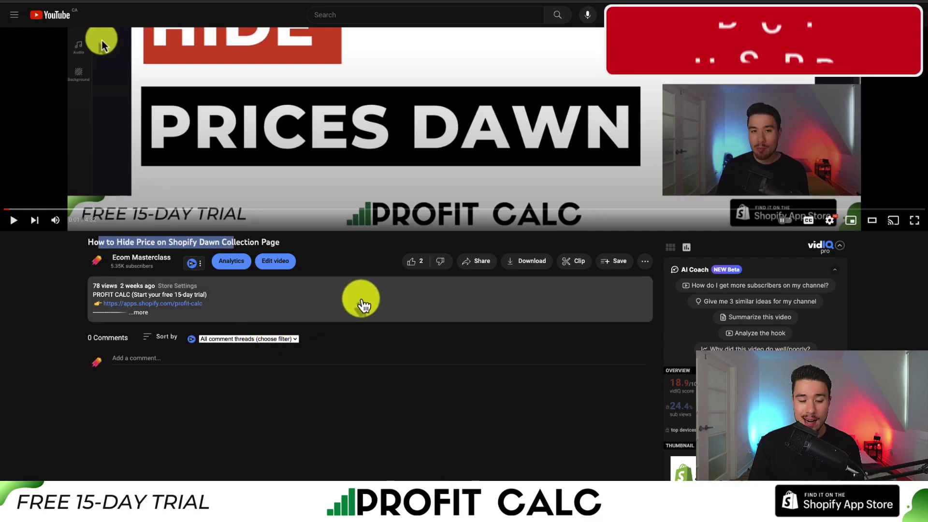
left_click(474, 262)
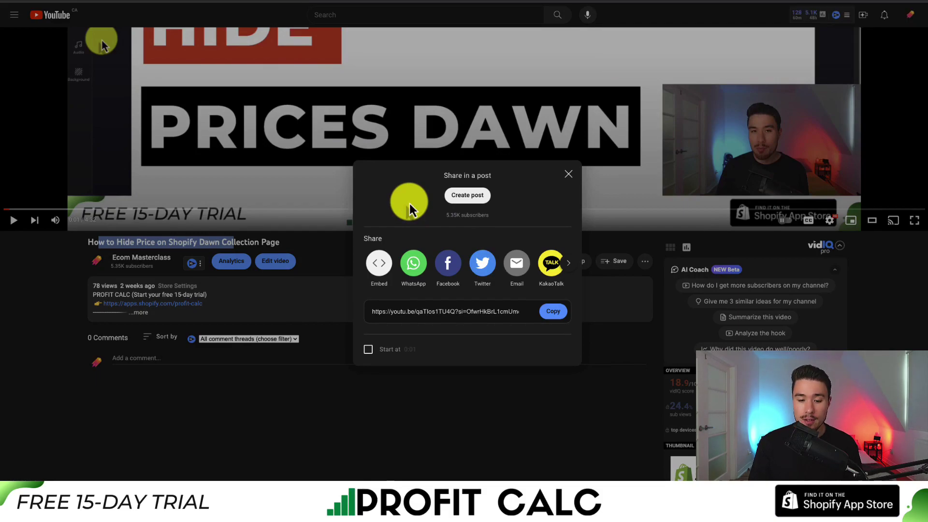
Step: Switch the Share dialog to Embed, select the full iframe code and copy it
left_click(380, 267)
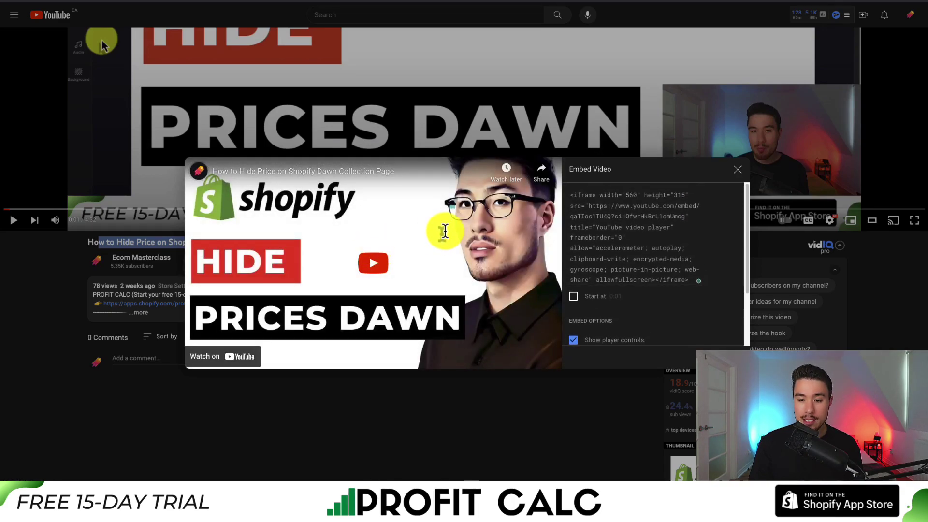
left_click_drag(580, 196, 626, 244)
scroll(632, 251, "down", 2)
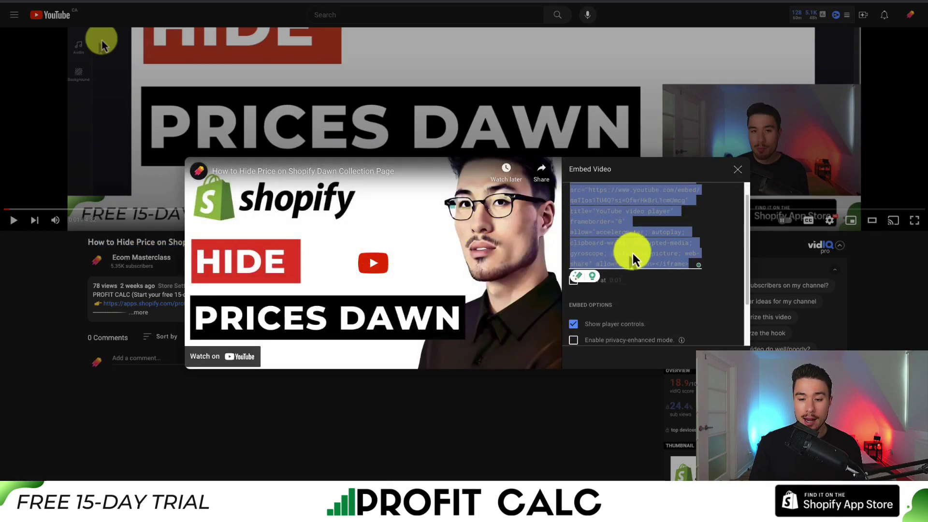
left_click(695, 284)
scroll(695, 287, "down", 2)
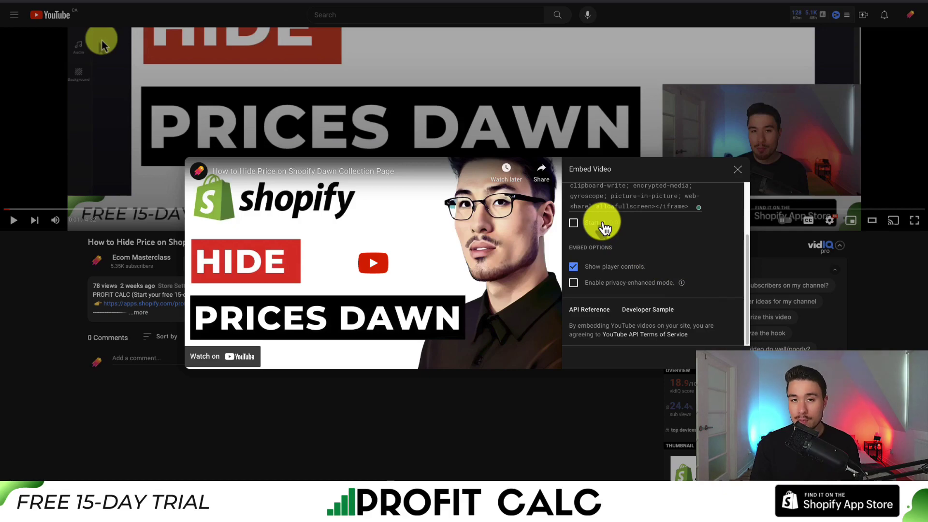
scroll(598, 329, "up", 2)
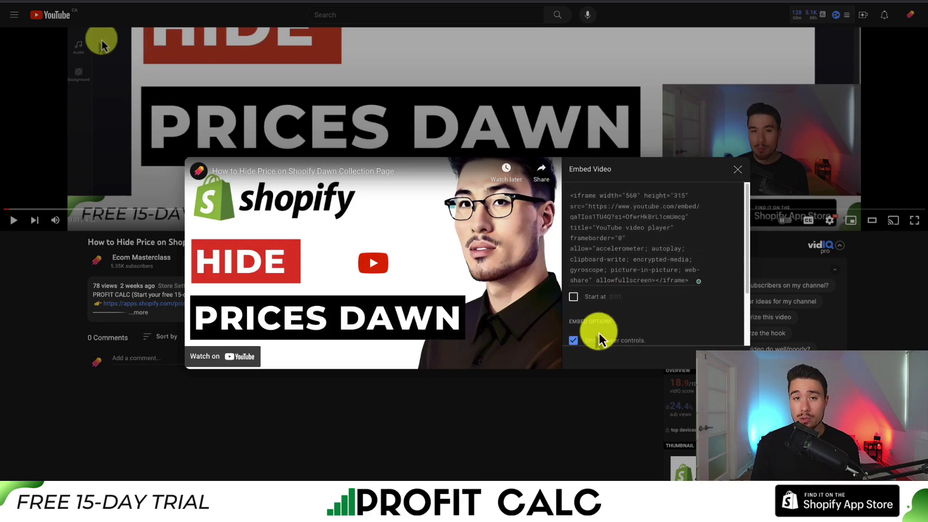
left_click(657, 220)
key("ctrl+c")
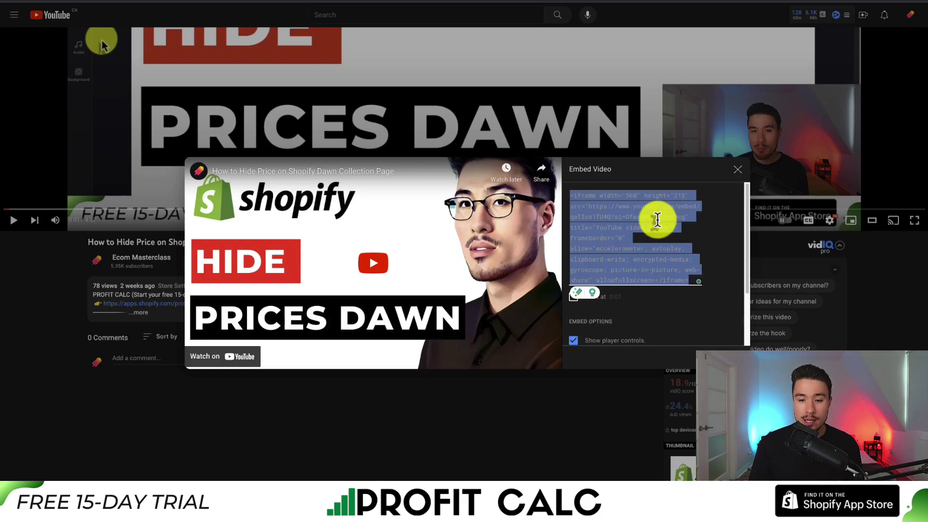
left_click(653, 232)
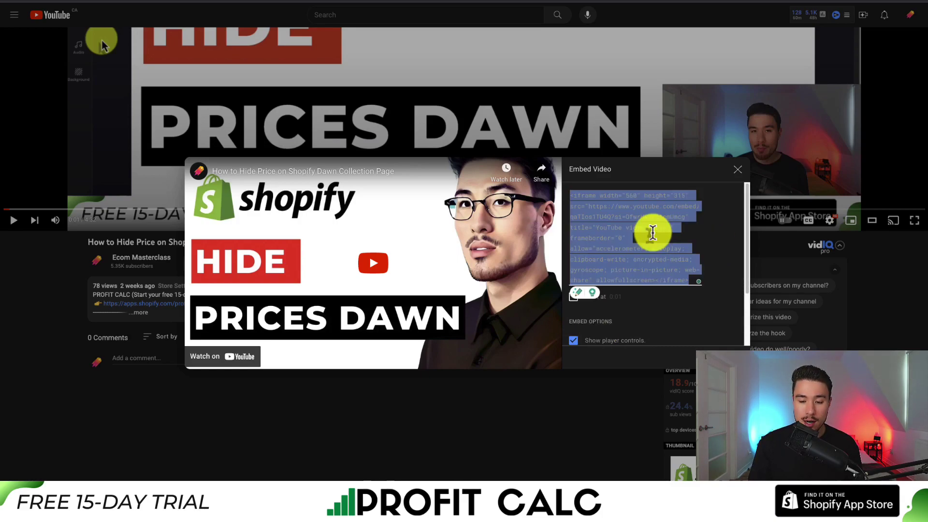
right_click(626, 224)
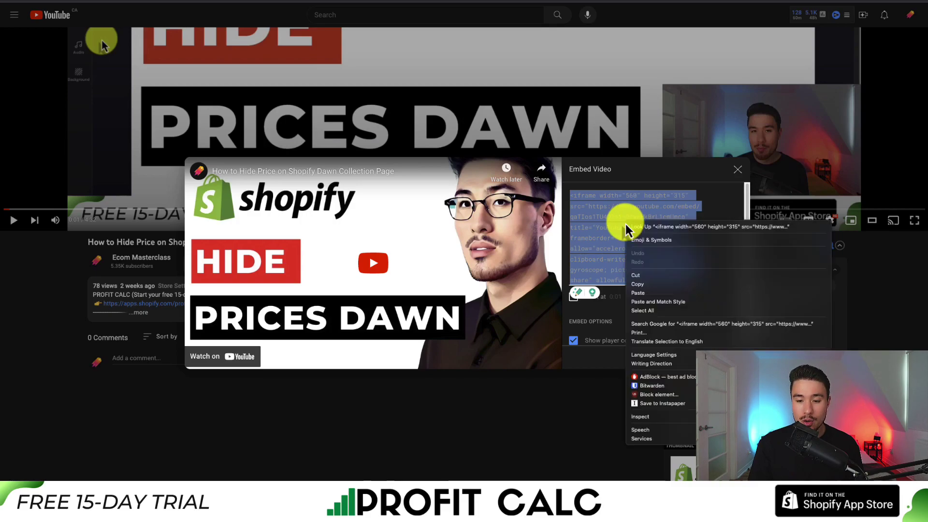
left_click(645, 284)
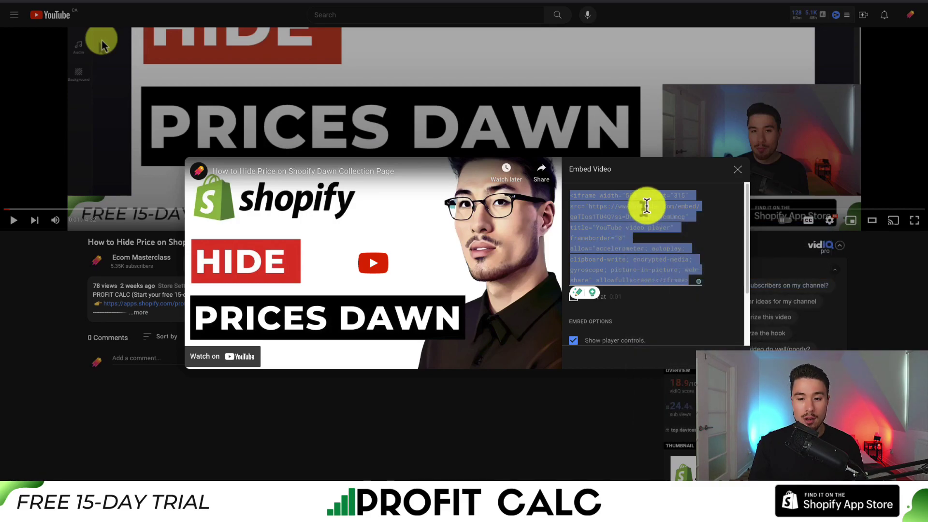
left_click(579, 201)
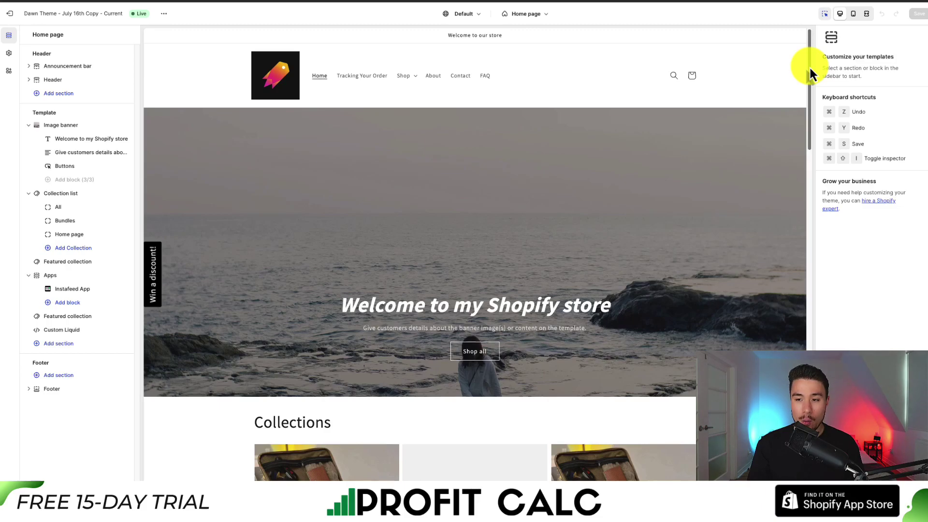
Step: Scroll the preview to the existing YouTube Custom Liquid section and delete it
left_click_drag(809, 65, 801, 422)
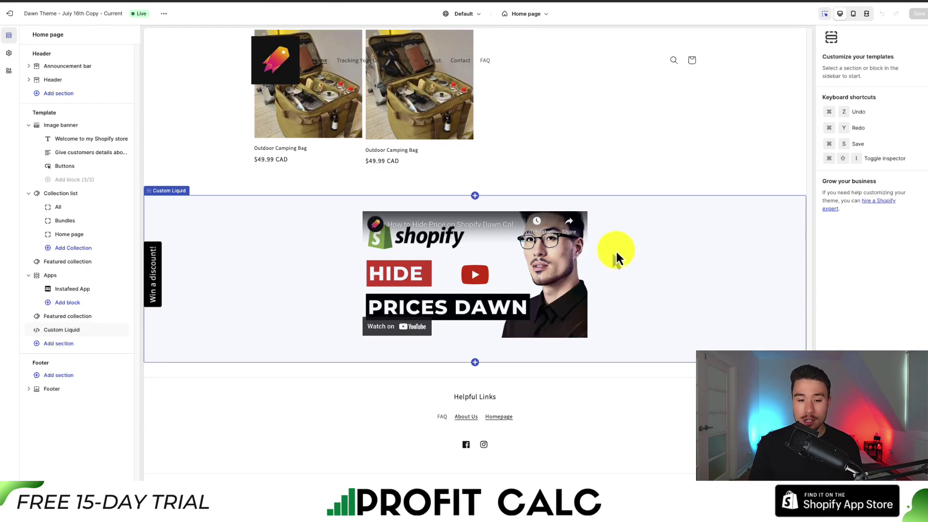
key("Delete")
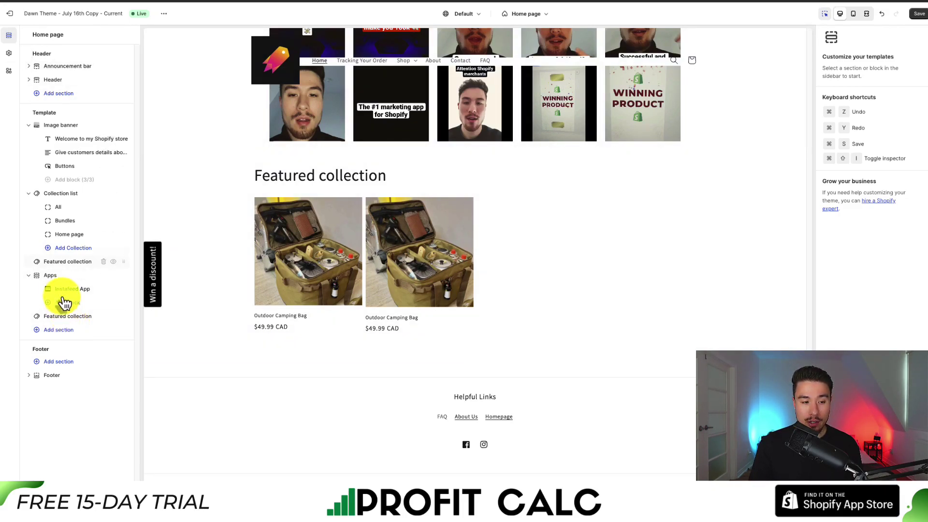
Step: Collapse Image banner and Collection list, then add a Custom Liquid section found by searching 'custom'
left_click(29, 193)
left_click(28, 124)
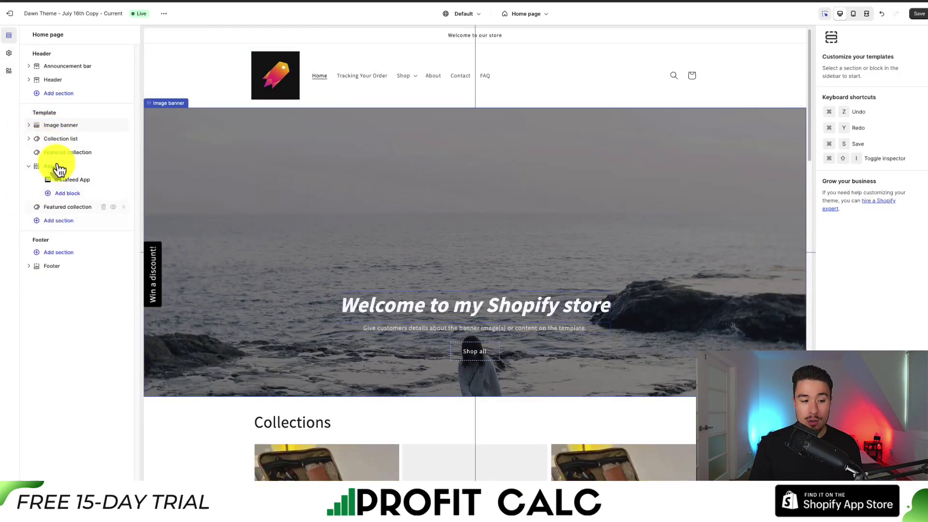
left_click(64, 221)
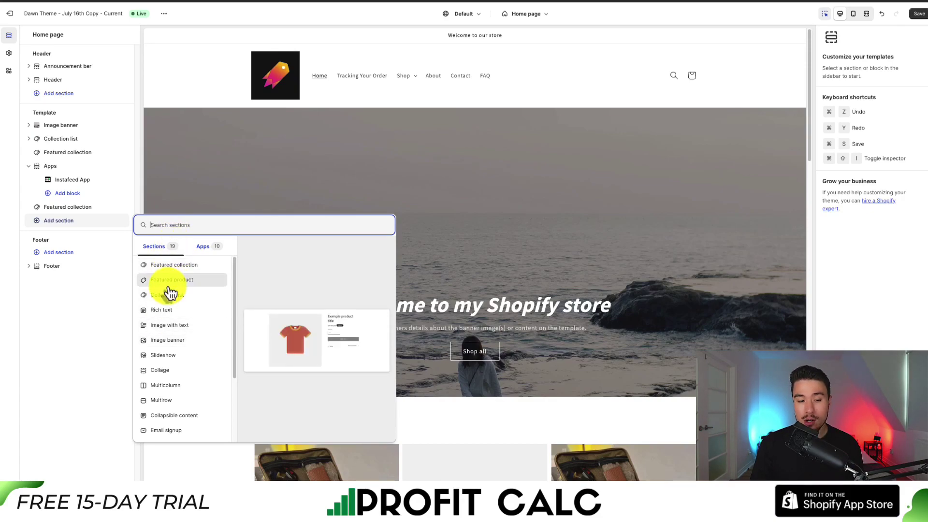
type("custom")
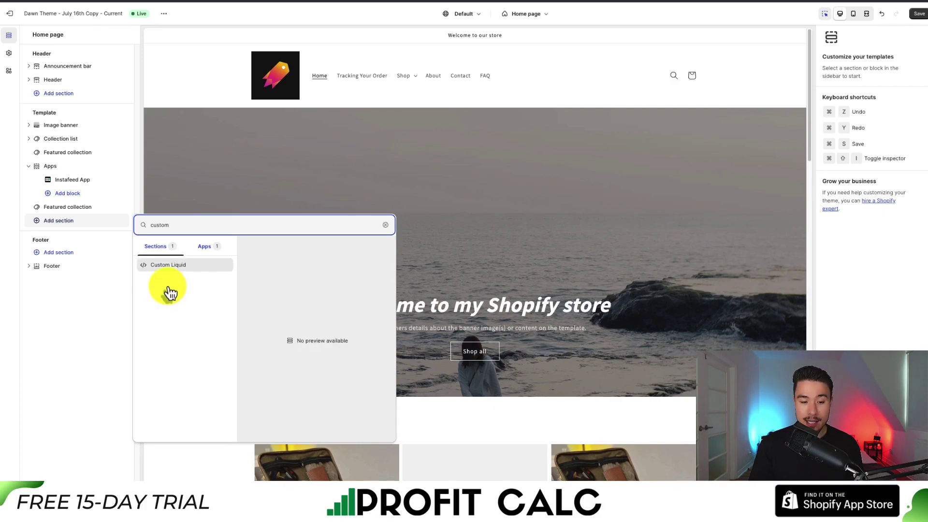
left_click(166, 267)
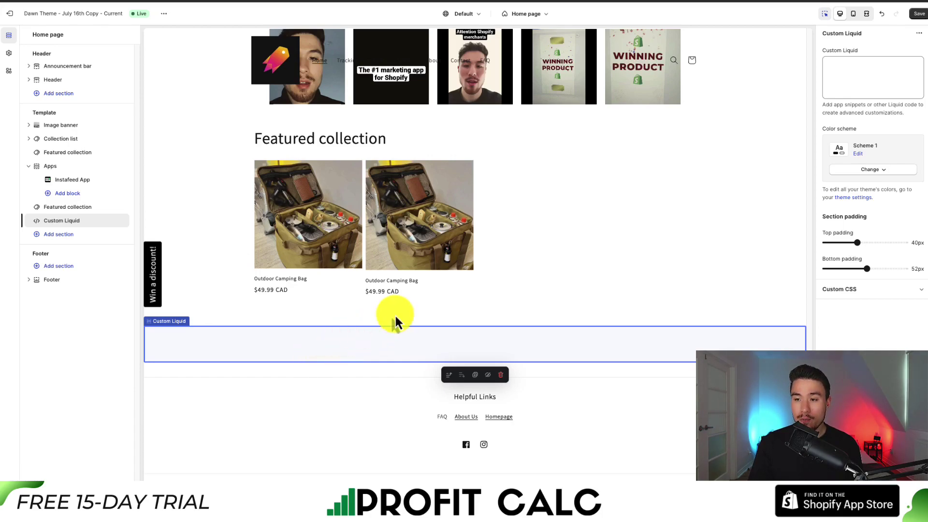
Step: Paste the copied YouTube iframe embed code into the Custom Liquid code field
left_click(863, 79)
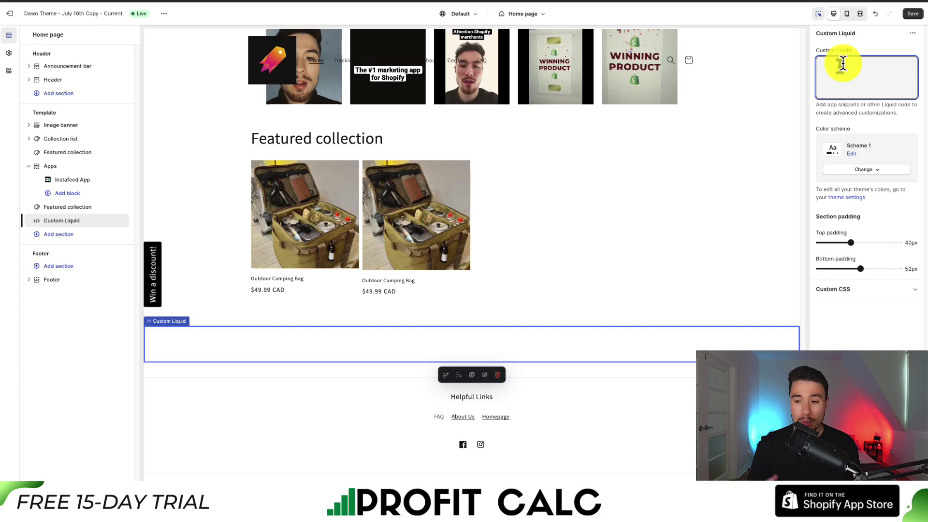
key("ctrl+v")
left_click_drag(843, 63, 877, 141)
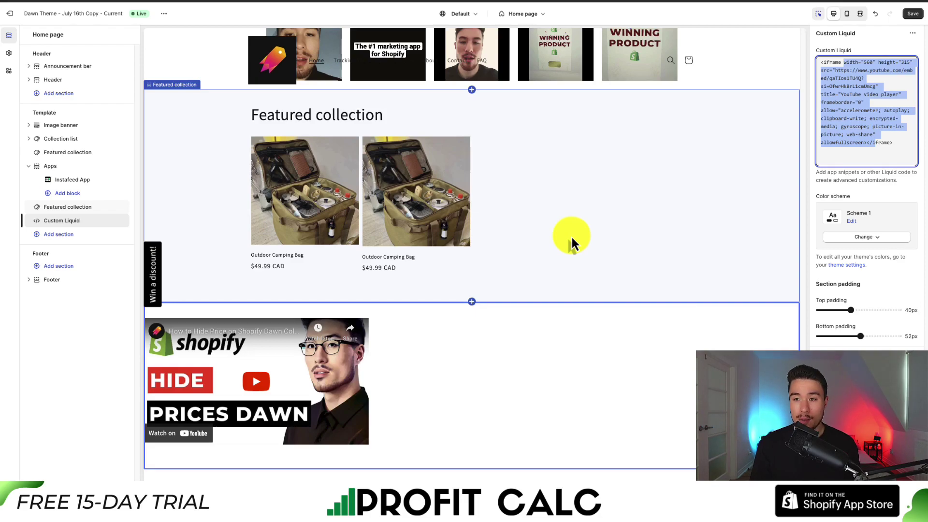
left_click(851, 86)
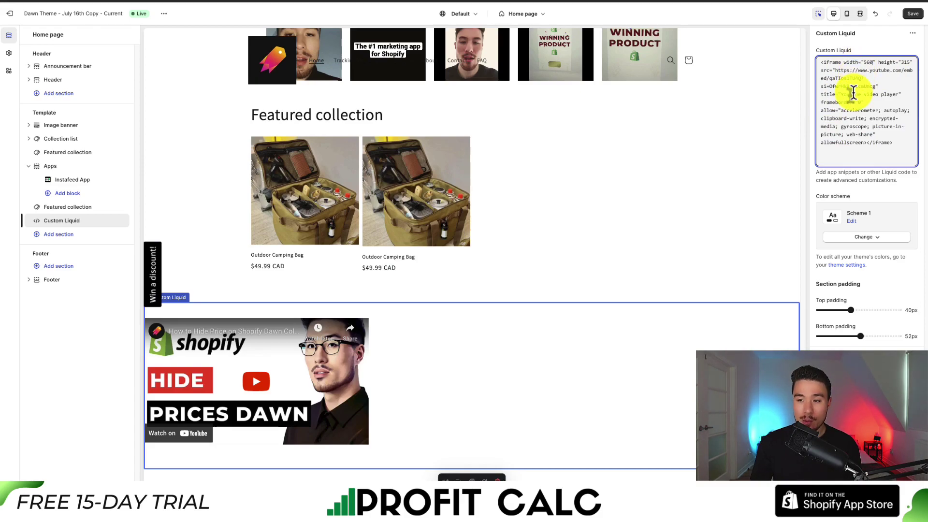
Step: Try an iframe width of 100%, then revert the width to 560
key("BackSpace")
key("BackSpace")
key("BackSpace")
type("100%")
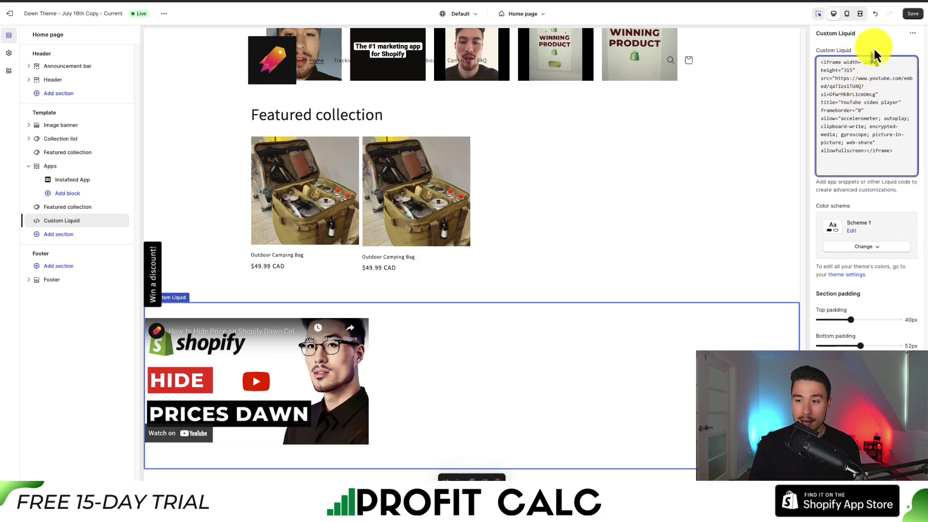
key("BackSpace")
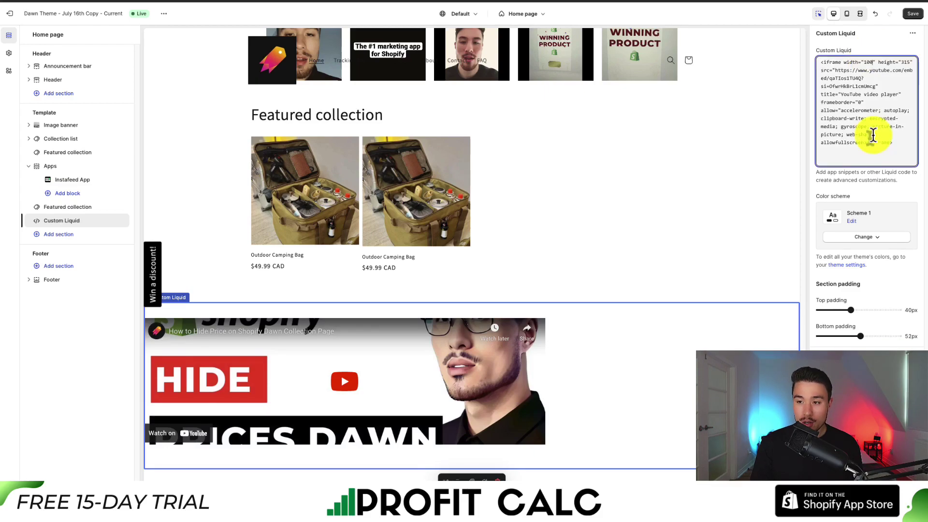
key("BackSpace")
key("BackSpace")
key("BackSpace")
type("560")
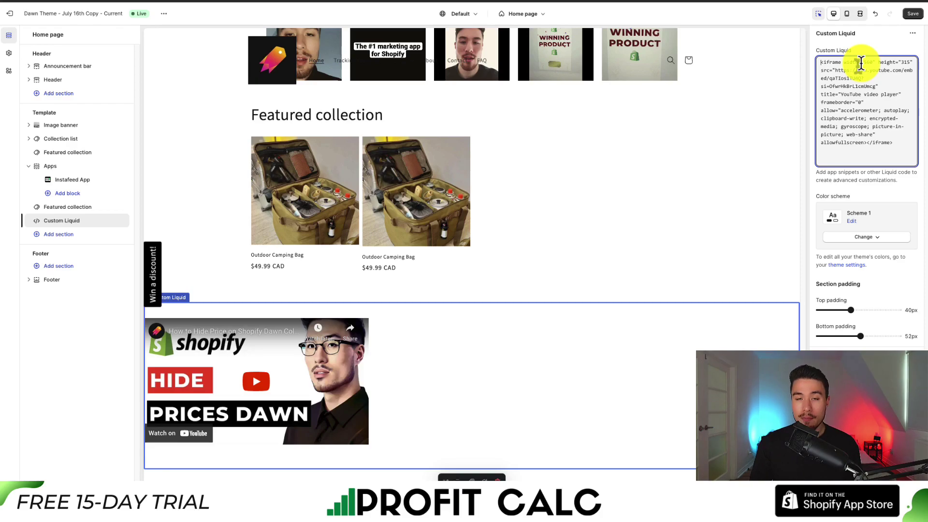
Step: Add a new first line containing an empty <div> </div> above the iframe
key("Return")
key("Return")
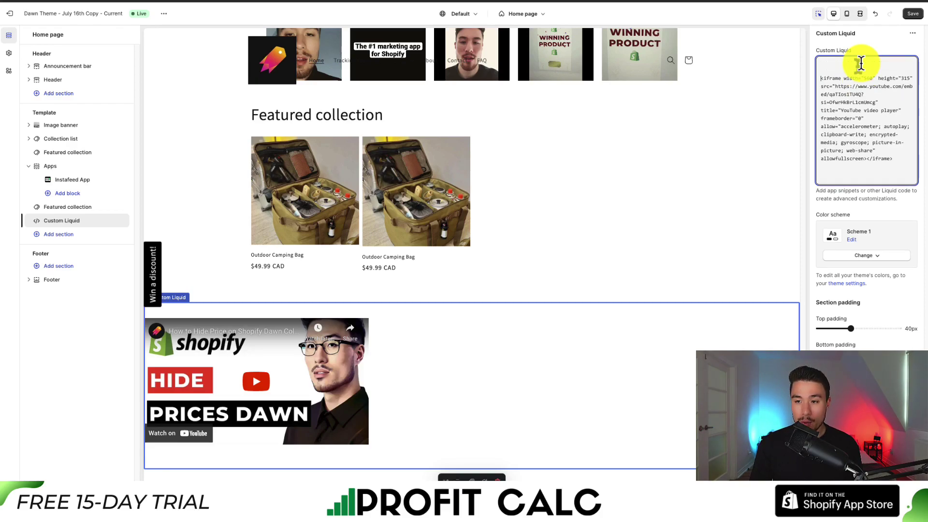
left_click(861, 63)
type("<d")
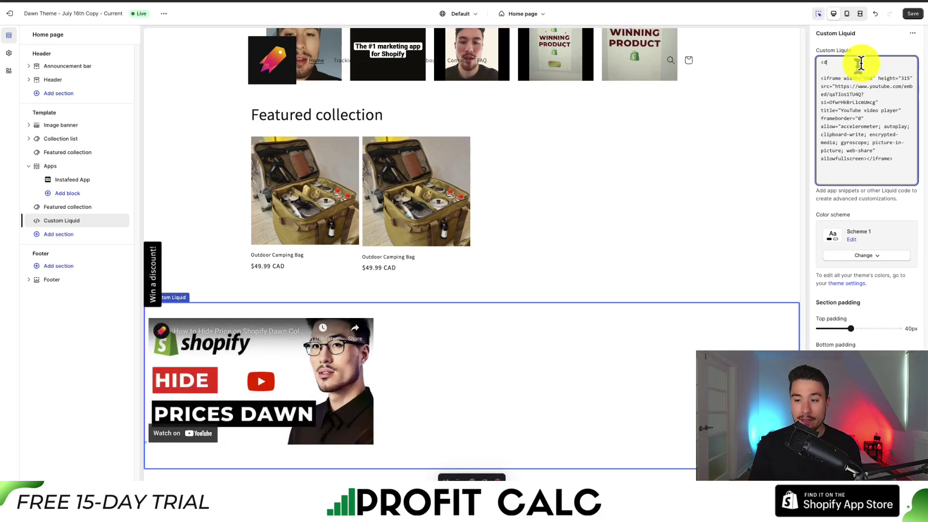
type("iv> <div>")
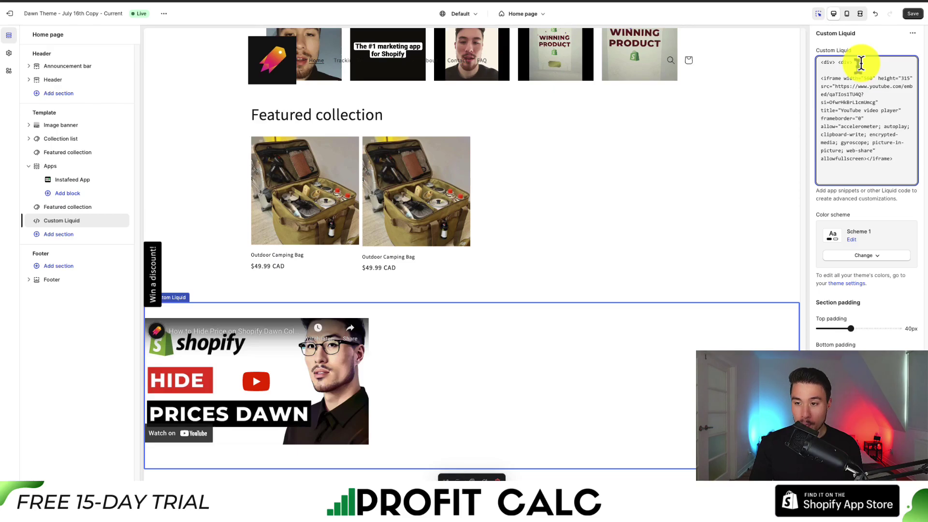
key("BackSpace")
type("/div>")
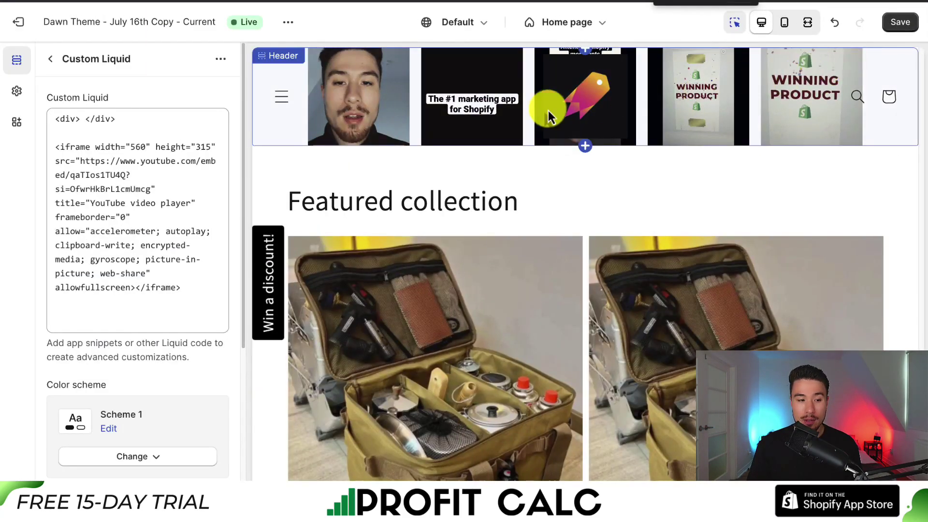
Step: Move the closing </div> below the iframe and remove the blank line after the opening div
left_click(145, 162)
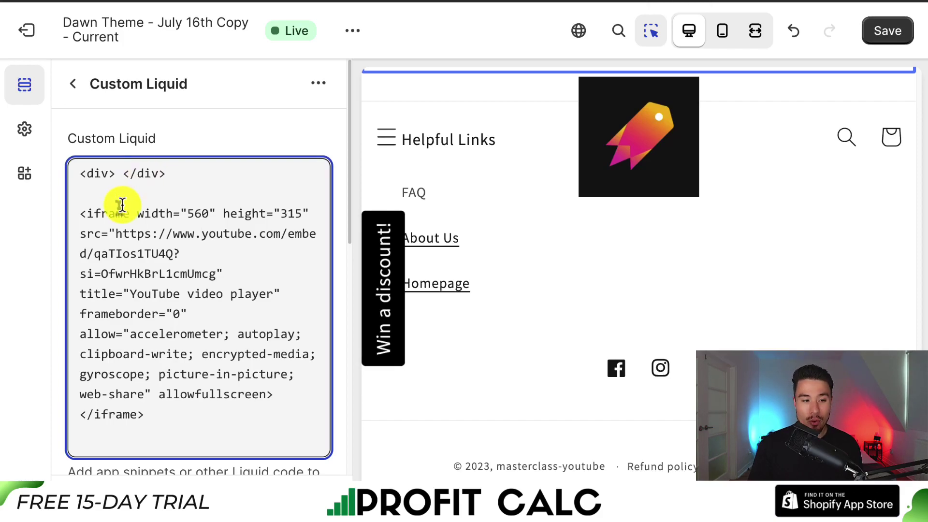
left_click_drag(83, 172, 116, 174)
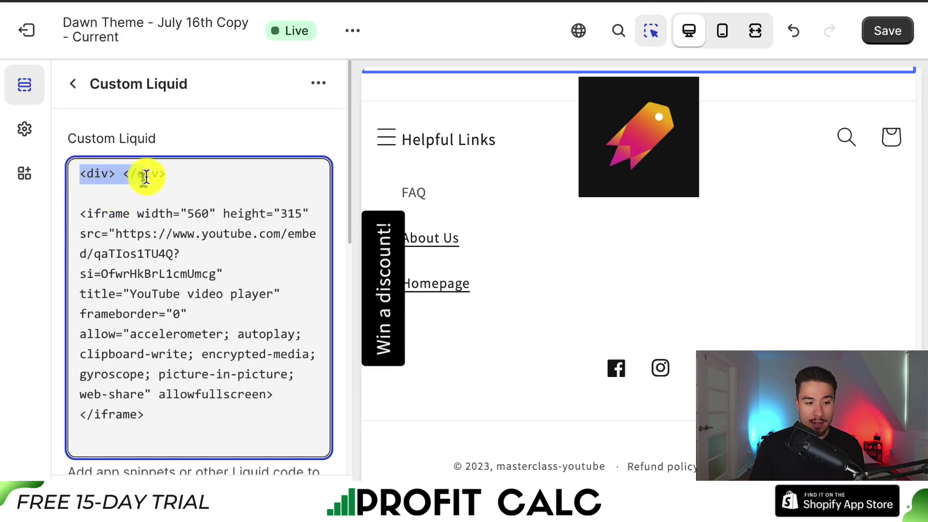
left_click_drag(174, 175, 122, 174)
key("ctrl+x")
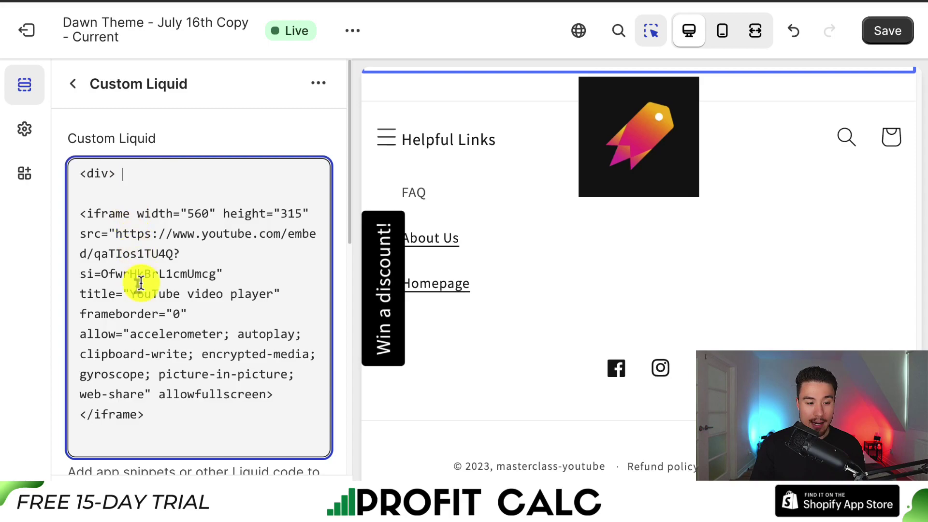
key("Return")
key("ctrl+v")
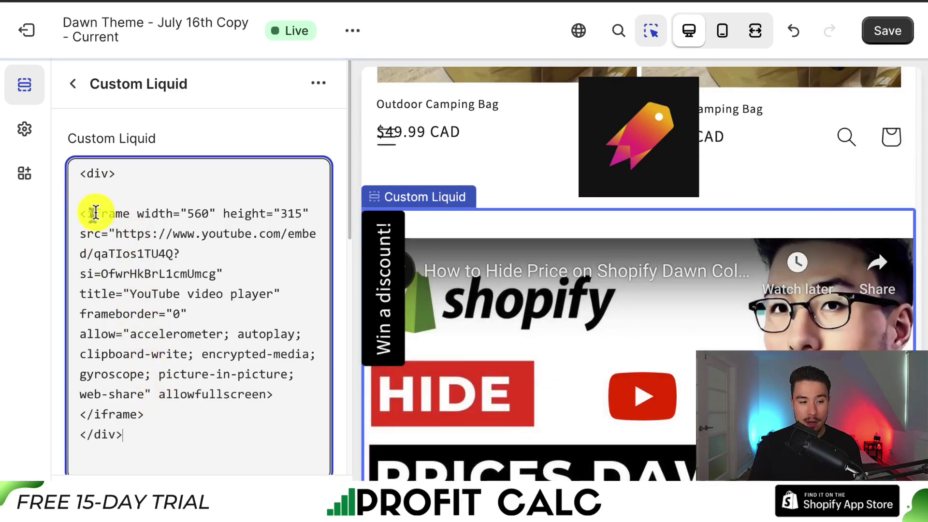
left_click(90, 196)
key("BackSpace")
key("Delete")
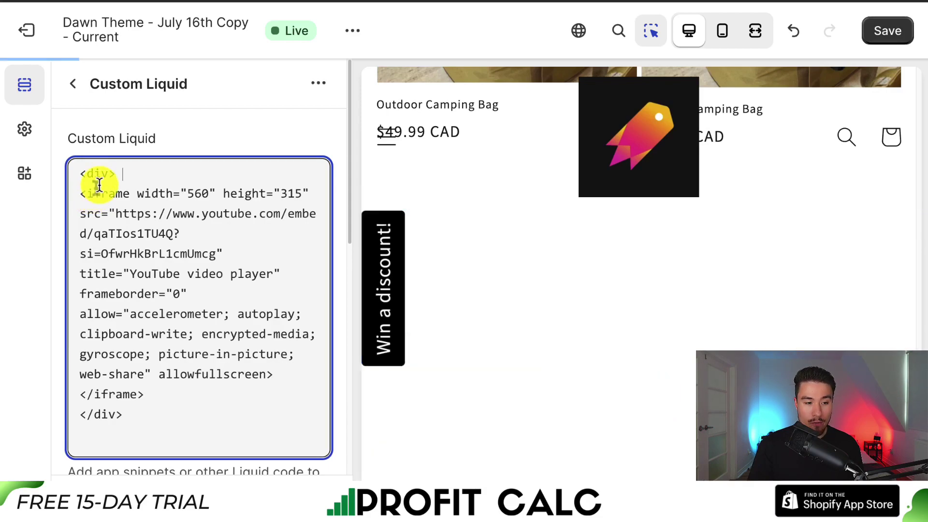
key("Return")
Step: Add align="center" to the opening <div> tag and save the theme
left_click(108, 173)
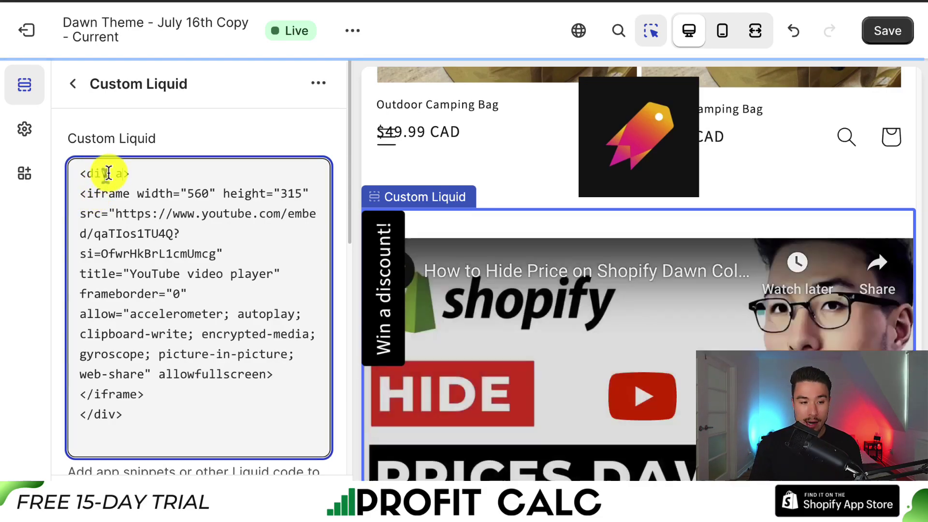
type("align=\"")
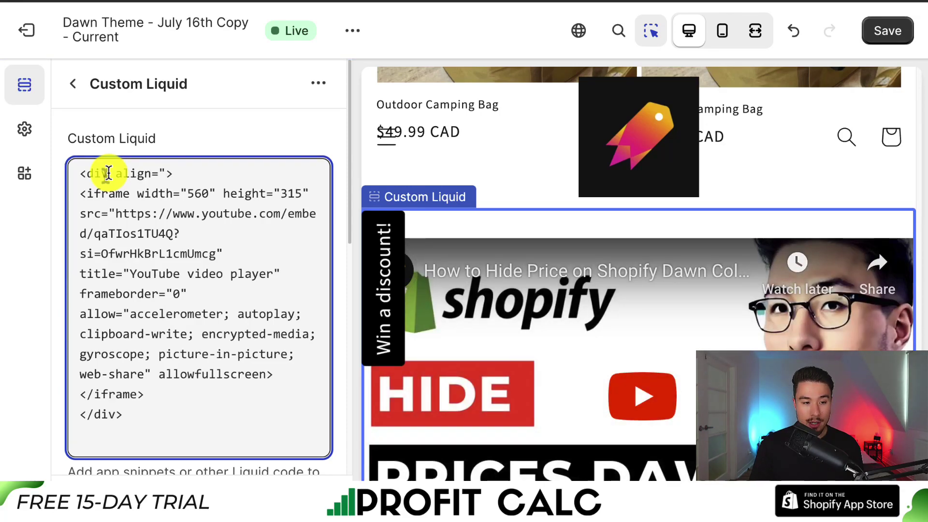
type("center")
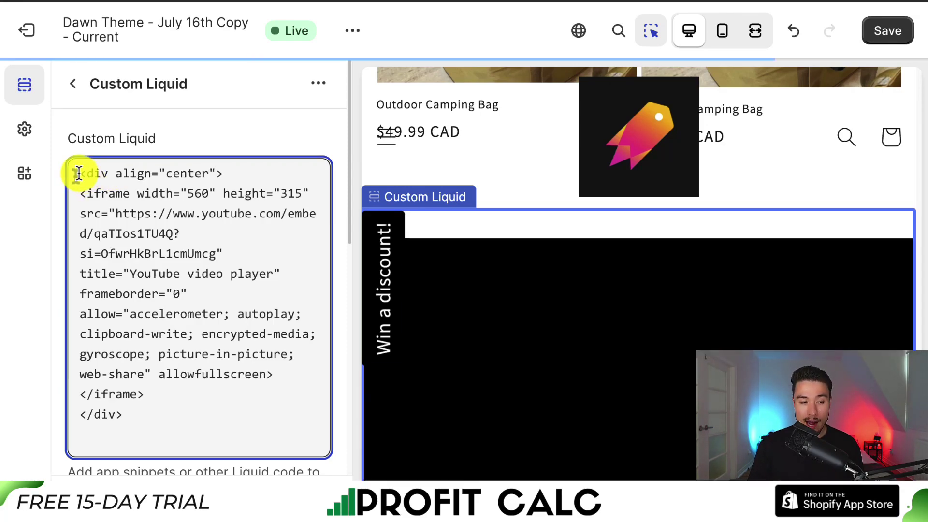
left_click_drag(78, 174, 223, 177)
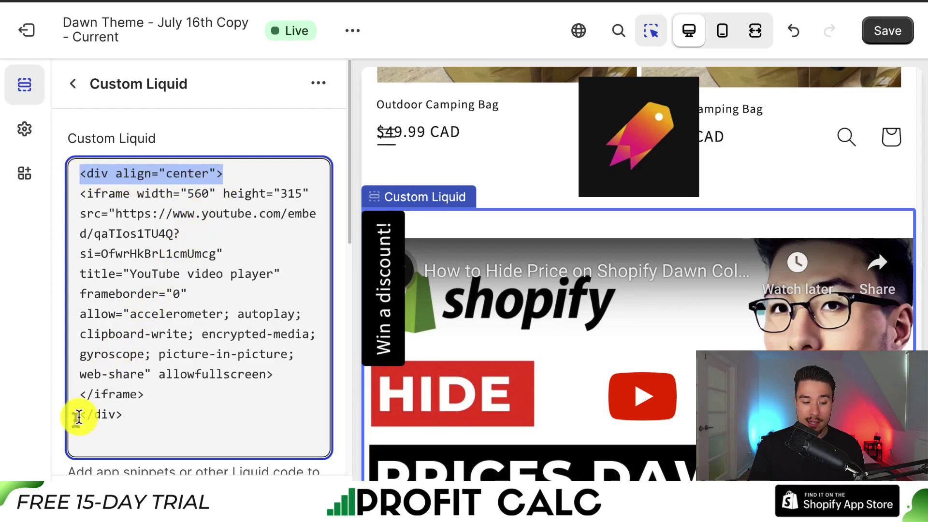
left_click_drag(79, 417, 76, 199)
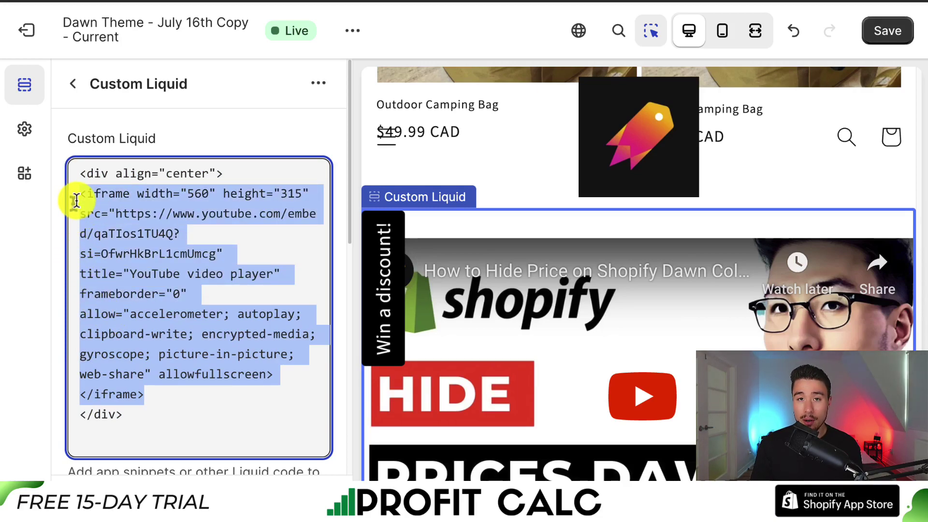
left_click(868, 33)
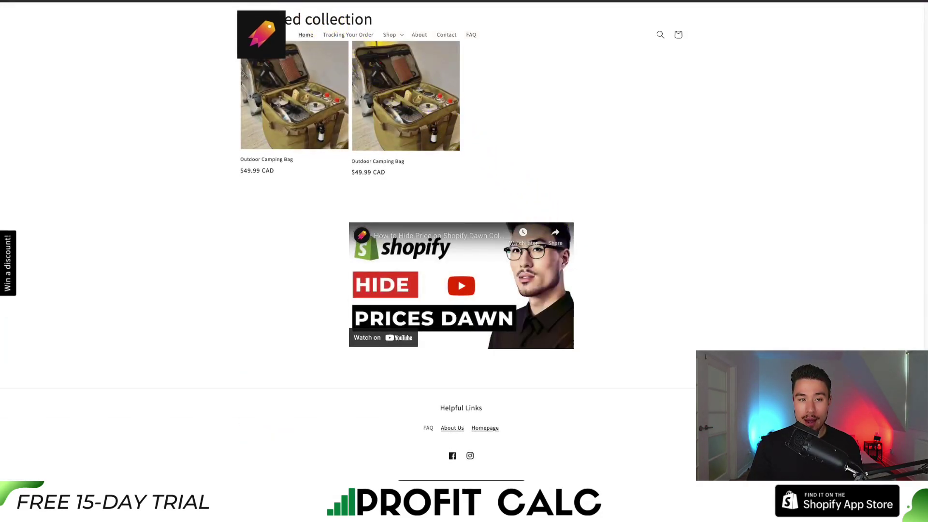
Step: Drag the Custom Liquid video section above Collection list in the sections list
left_click_drag(136, 243, 133, 158)
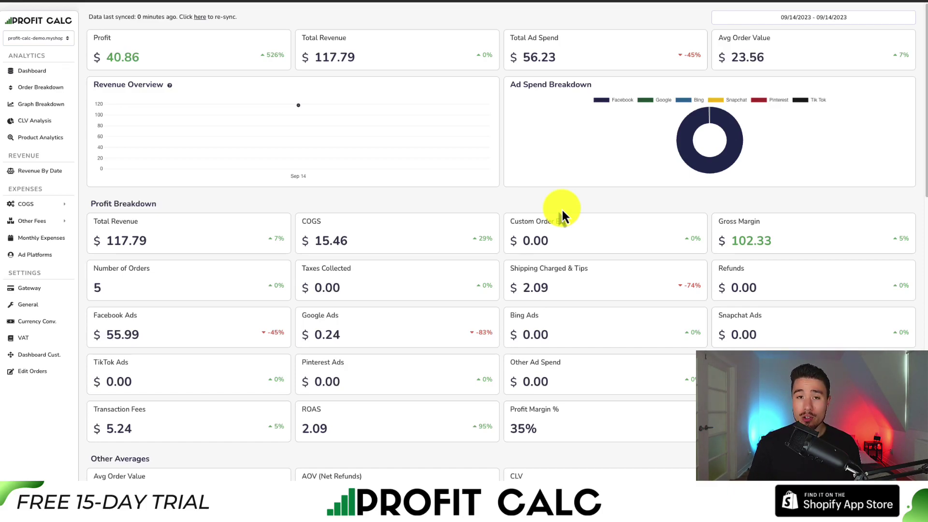
Step: Set the Profit Calc date range to Last 7 Days (09/08/2023 – 09/14/2023)
left_click(789, 17)
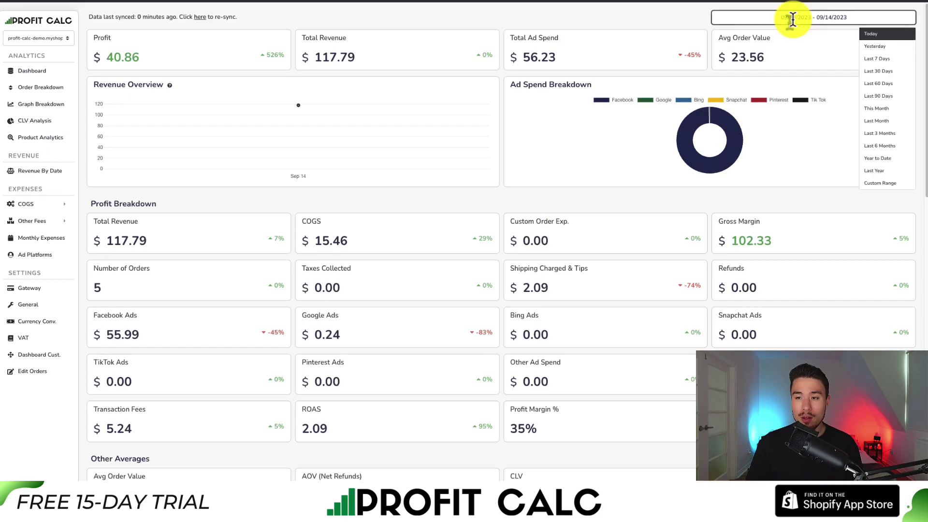
left_click(891, 66)
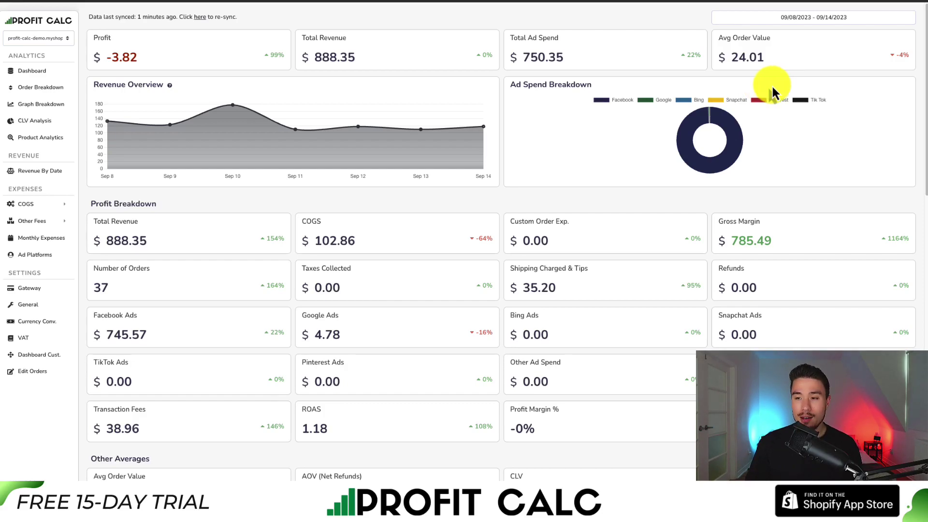
mouse_move(923, 94)
left_mouse_down()
mouse_move(923, 353)
mouse_move(923, 101)
left_mouse_up()
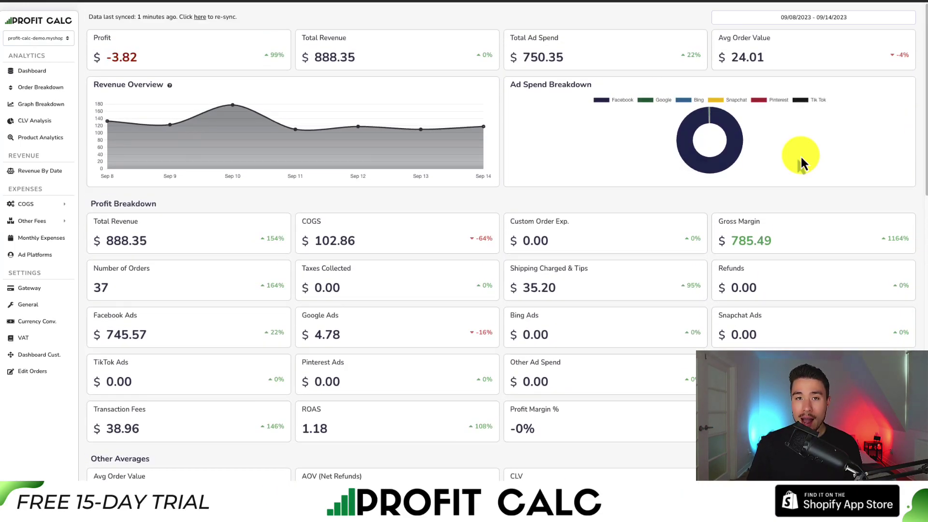